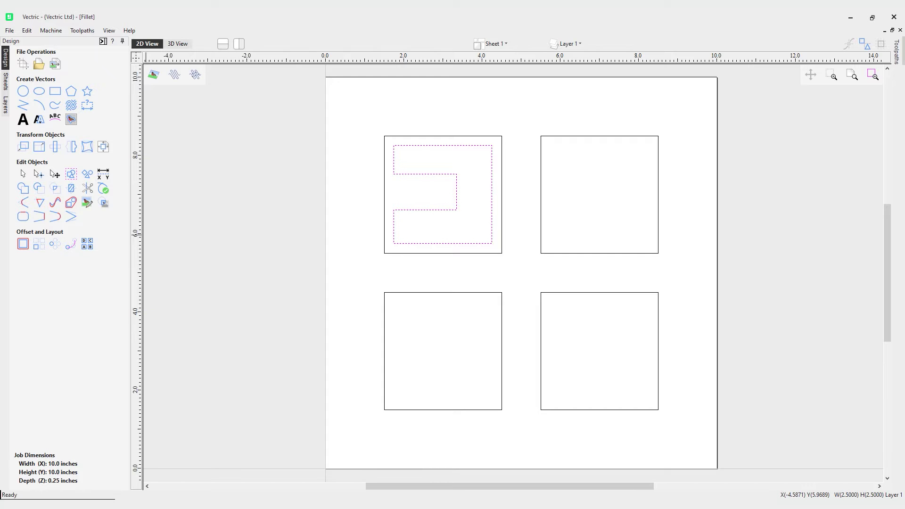
Step: Select the C-shape inside the top-left square, then deselect it again
{"action": "left_click", "coordinate": [335, 337]}
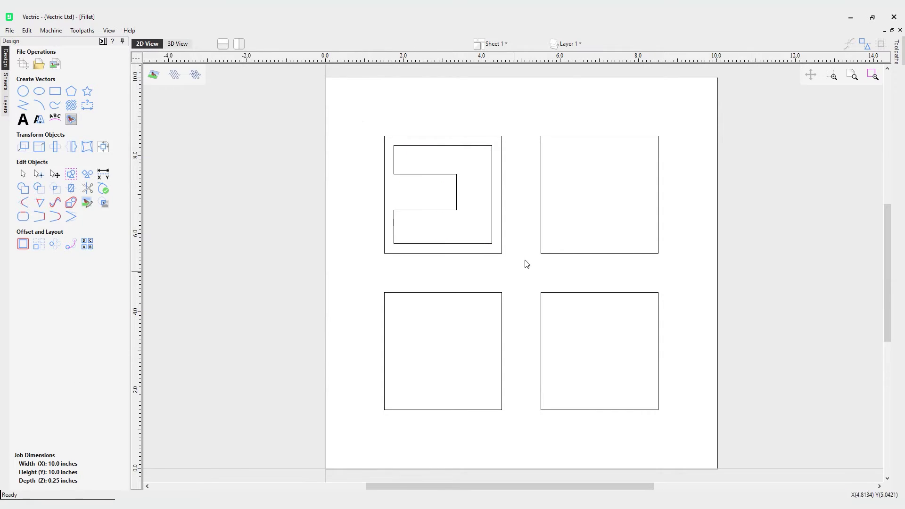
{"action": "left_click", "coordinate": [443, 184]}
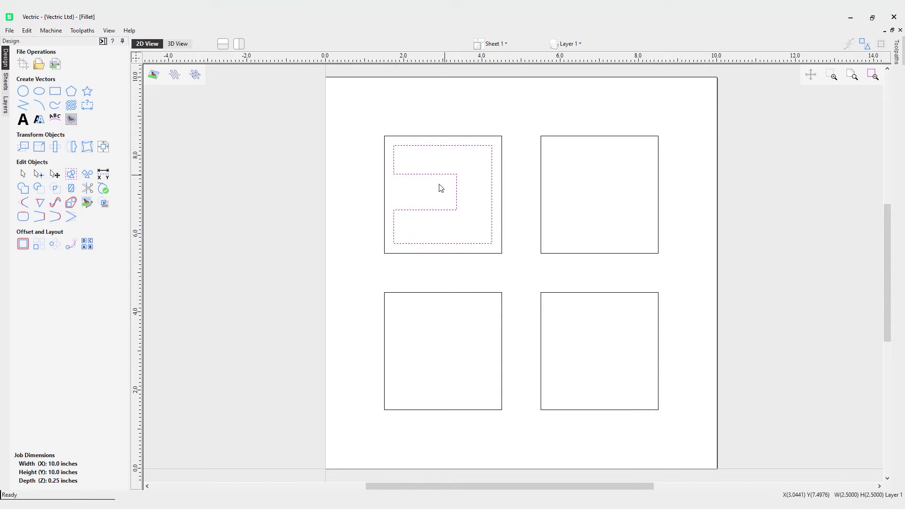
{"action": "left_click", "coordinate": [336, 227]}
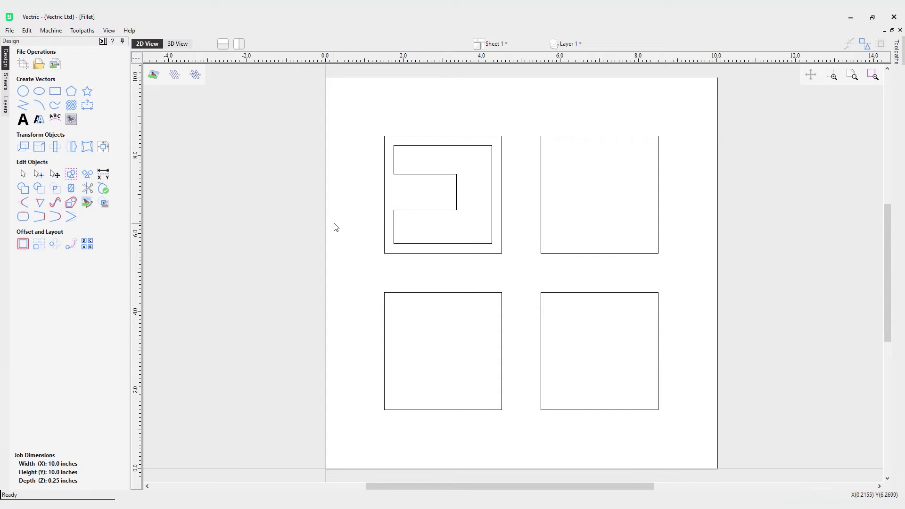
Step: Start the Fillet tool, trial and remove a corner fillet, then set the radius to 0.25
{"action": "left_click", "coordinate": [30, 205]}
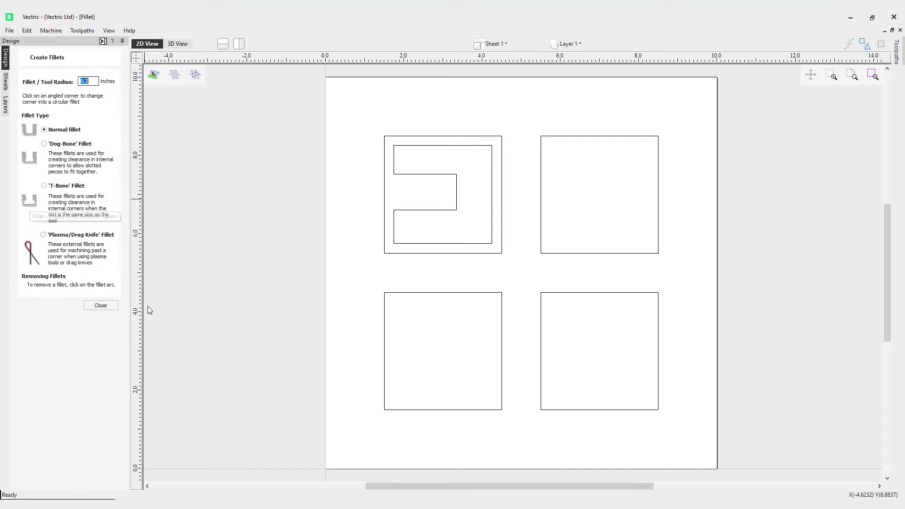
{"action": "left_click", "coordinate": [386, 137]}
{"action": "left_click", "coordinate": [390, 140]}
{"action": "double_click", "coordinate": [87, 81]}
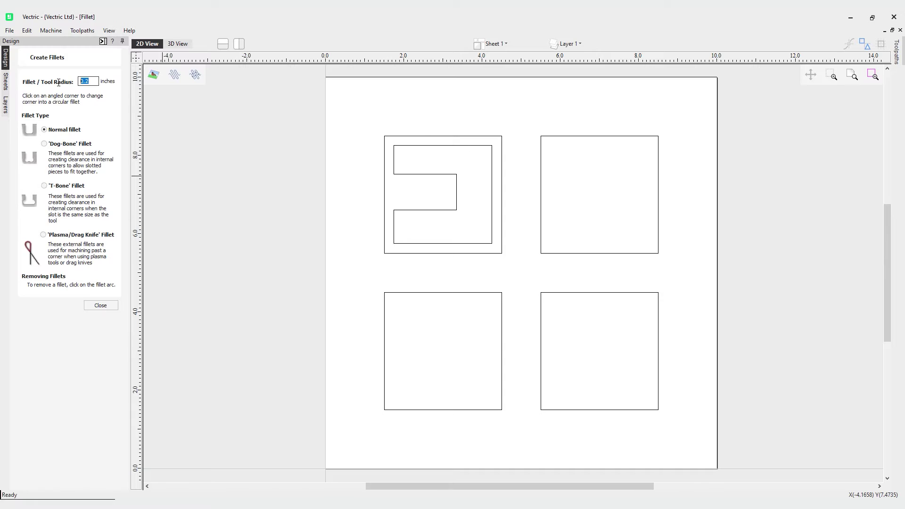
{"action": "type", "text": "0."}
Step: Round the top-left square's four outer corners and the C-shape's two tab corners with normal fillets
{"action": "left_click", "coordinate": [502, 136]}
{"action": "left_click", "coordinate": [384, 136]}
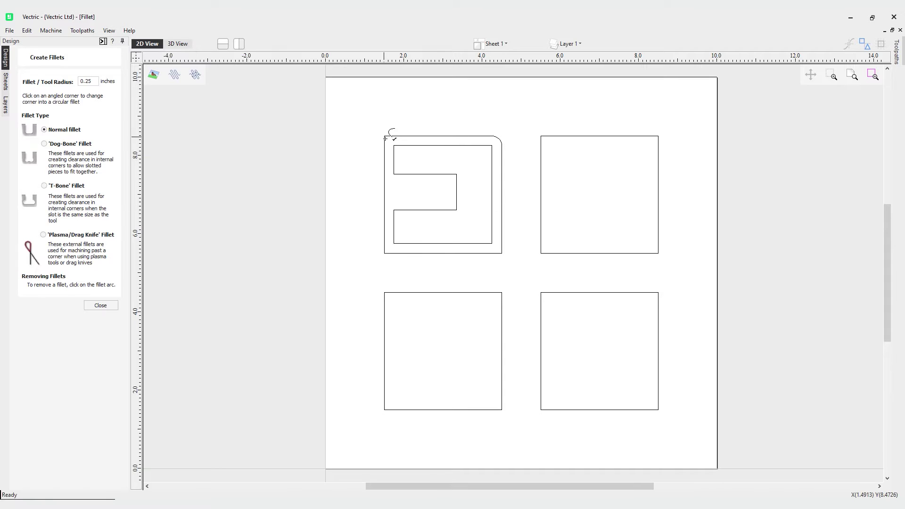
{"action": "left_click", "coordinate": [385, 253]}
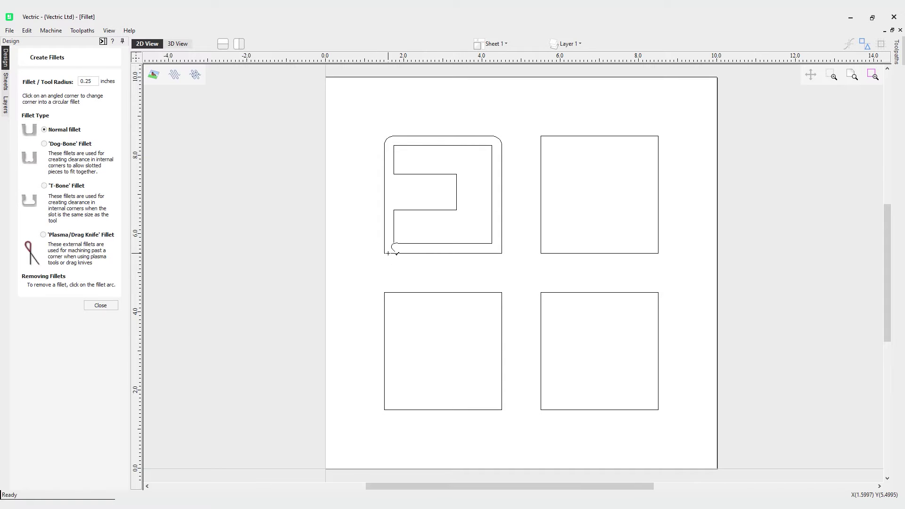
{"action": "left_click", "coordinate": [502, 253]}
{"action": "left_click", "coordinate": [457, 175]}
{"action": "left_click", "coordinate": [456, 210]}
Step: Add Dog-Bone fillets to all four corners of the top-right square, redoing the bottom-left one
{"action": "left_click", "coordinate": [55, 146]}
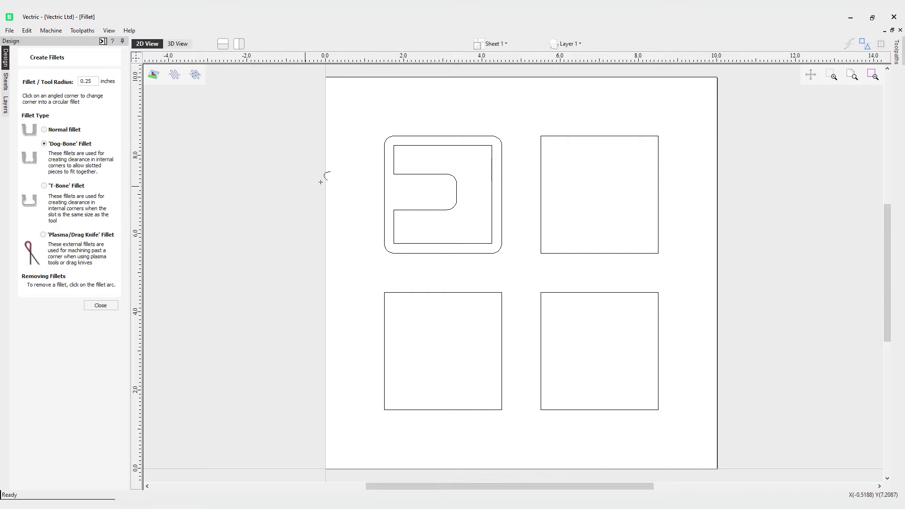
{"action": "left_click", "coordinate": [543, 138]}
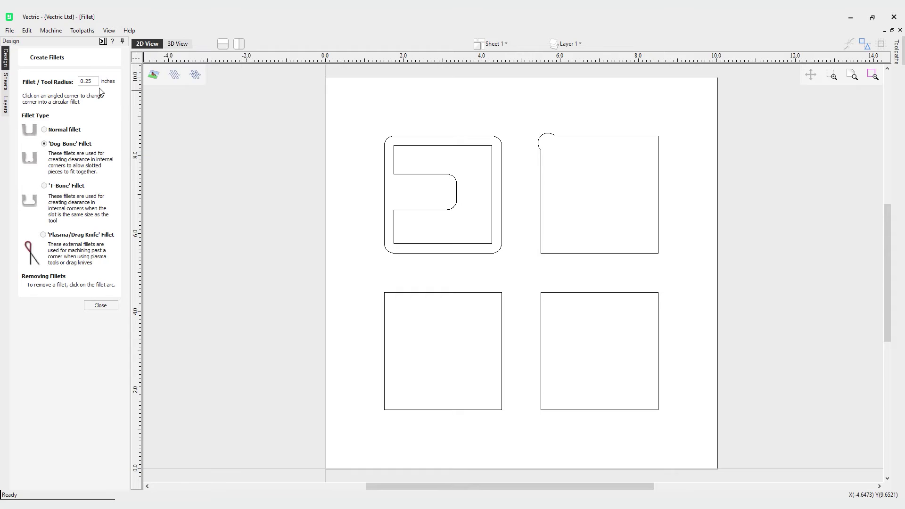
{"action": "left_click", "coordinate": [659, 138]}
{"action": "left_click", "coordinate": [658, 254]}
{"action": "left_click", "coordinate": [540, 255]}
{"action": "left_click", "coordinate": [549, 255]}
{"action": "left_click", "coordinate": [547, 255]}
{"action": "left_click", "coordinate": [74, 188]}
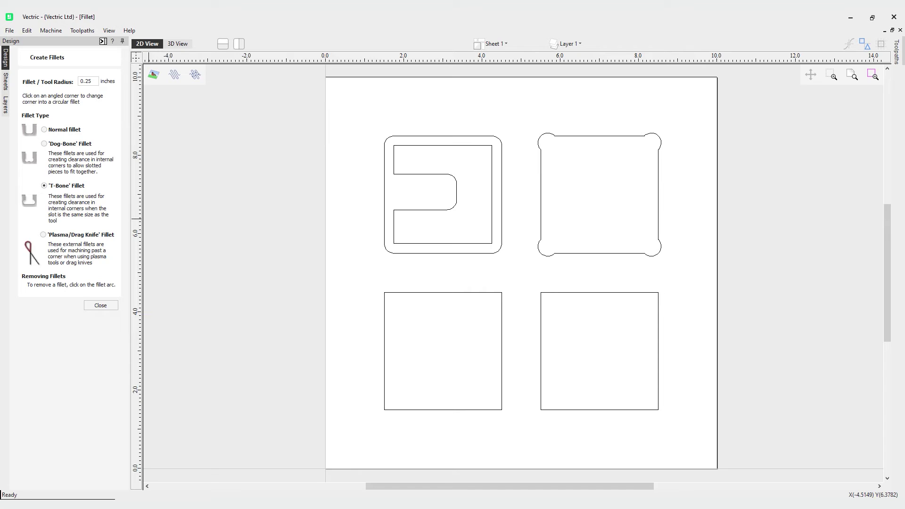
Step: Trial T-Bone fillets on the lower-left square's top-left corner, then undo to leave it sharp
{"action": "left_click", "coordinate": [385, 292]}
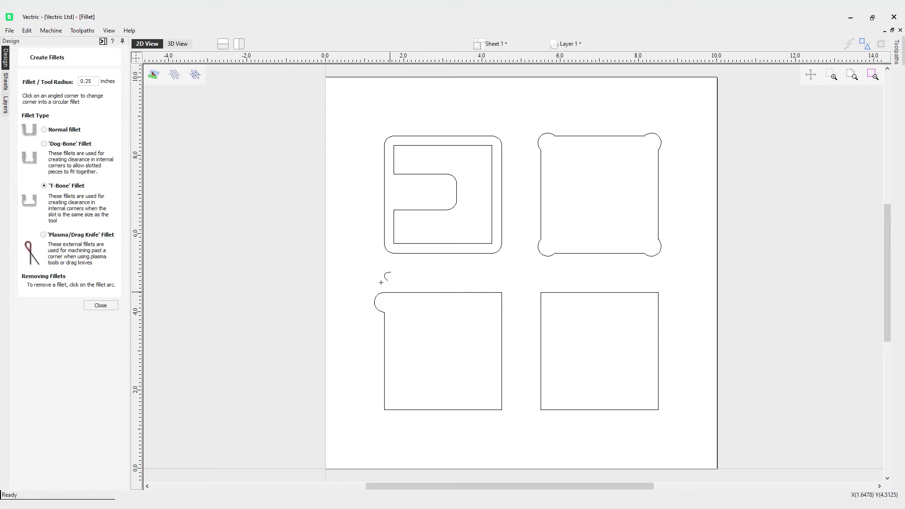
{"action": "left_click", "coordinate": [380, 304]}
{"action": "left_click", "coordinate": [381, 304]}
{"action": "left_click", "coordinate": [393, 288]}
{"action": "left_click", "coordinate": [415, 310]}
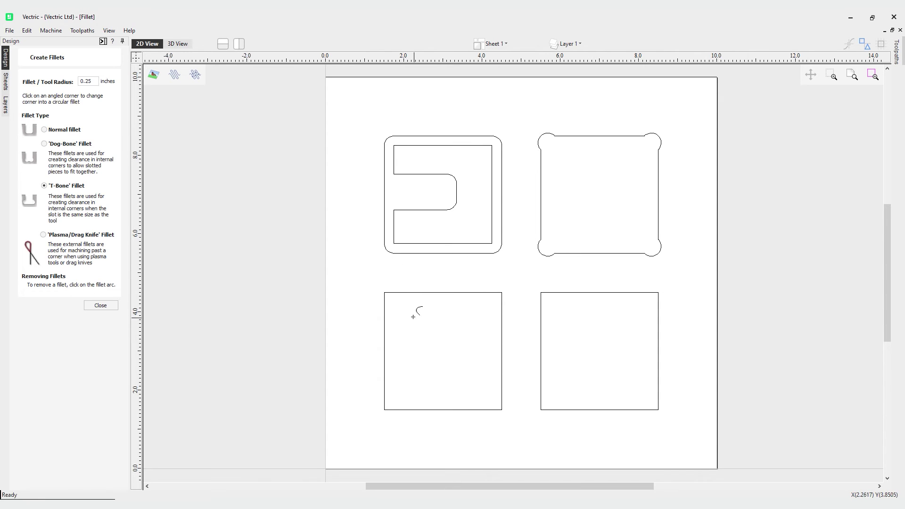
{"action": "left_click", "coordinate": [385, 299]}
{"action": "key", "text": "ctrl+z"}
Step: Remove the normal fillets at the C-shape slot's two inner corners and add T-Bone fillets instead
{"action": "left_click", "coordinate": [64, 130]}
{"action": "left_click", "coordinate": [456, 176]}
{"action": "left_click", "coordinate": [454, 207]}
{"action": "left_click", "coordinate": [44, 186]}
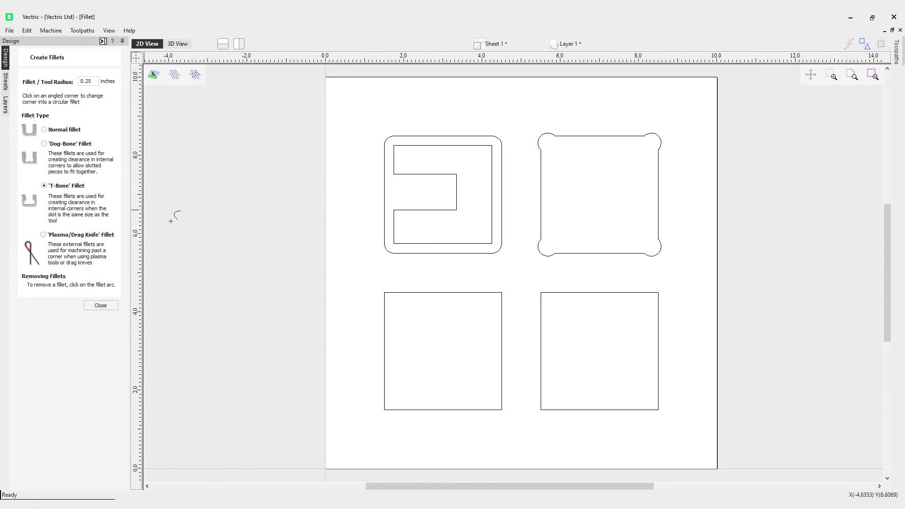
{"action": "left_click", "coordinate": [455, 174]}
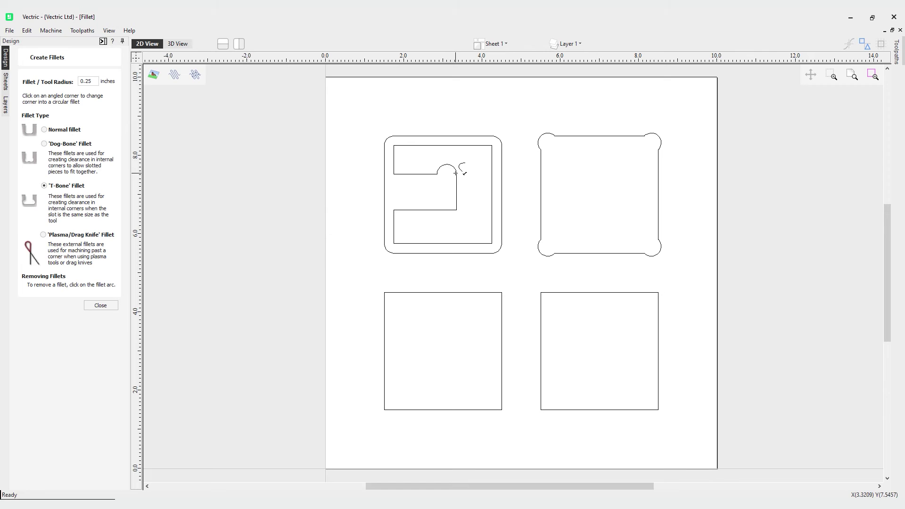
{"action": "left_click", "coordinate": [455, 210]}
Step: Use the Plasma/Drag Knife type to add loop fillets on the lower-right square's four corners
{"action": "left_click", "coordinate": [43, 235]}
{"action": "left_click", "coordinate": [661, 295]}
{"action": "left_click", "coordinate": [660, 408]}
{"action": "left_click", "coordinate": [541, 410]}
{"action": "scroll", "coordinate": [580, 377], "scroll_direction": "up", "scroll_amount": 1}
{"action": "scroll", "coordinate": [537, 307], "scroll_direction": "down", "scroll_amount": 1}
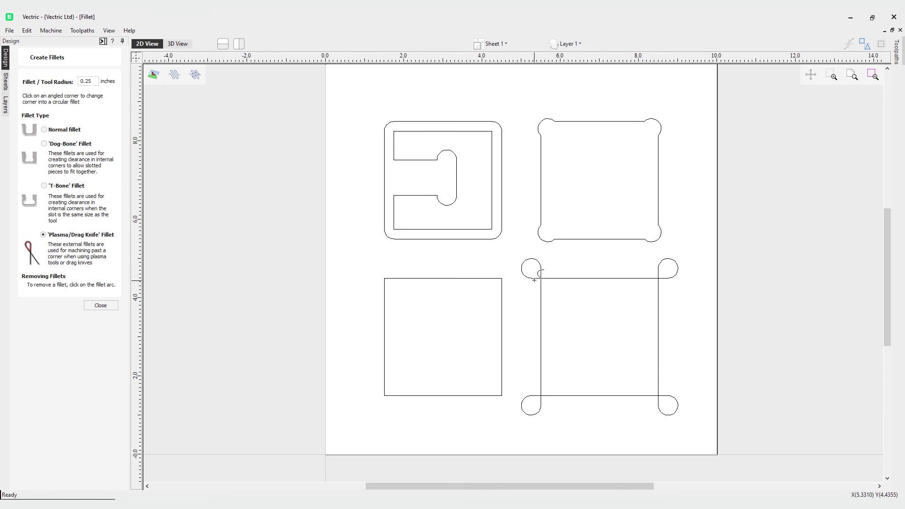
{"action": "left_click", "coordinate": [533, 279]}
Step: Remove the T-Bone fillets from the C-shape slot's upper and lower corners
{"action": "left_click", "coordinate": [61, 185]}
{"action": "left_click", "coordinate": [446, 158]}
{"action": "left_click", "coordinate": [450, 203]}
Step: Remove the Dog-Bone fillets from all four corners of the top-right square
{"action": "left_click", "coordinate": [84, 147]}
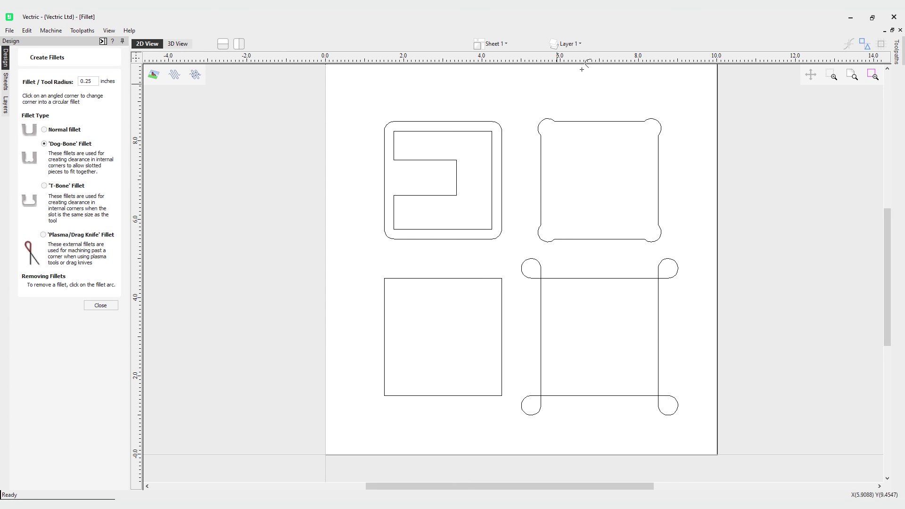
{"action": "left_click", "coordinate": [547, 121]}
{"action": "left_click", "coordinate": [656, 123]}
{"action": "left_click", "coordinate": [657, 239]}
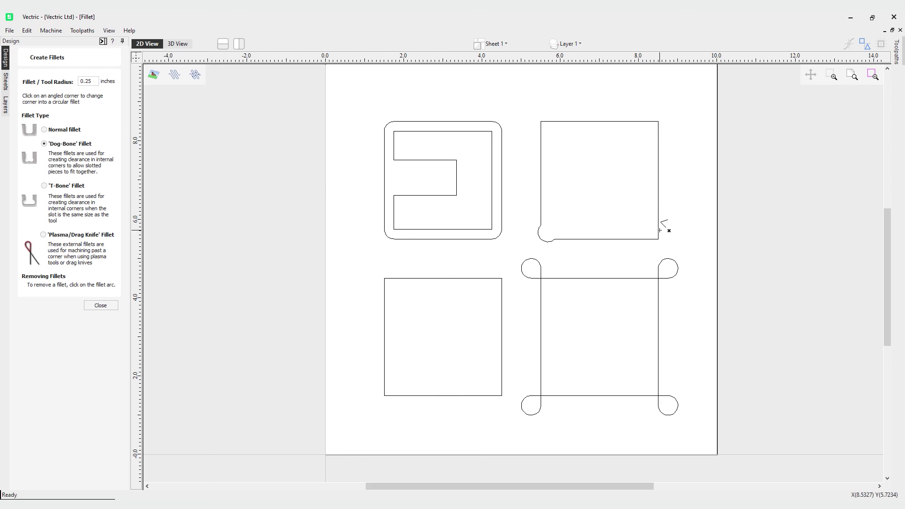
{"action": "left_click", "coordinate": [548, 240]}
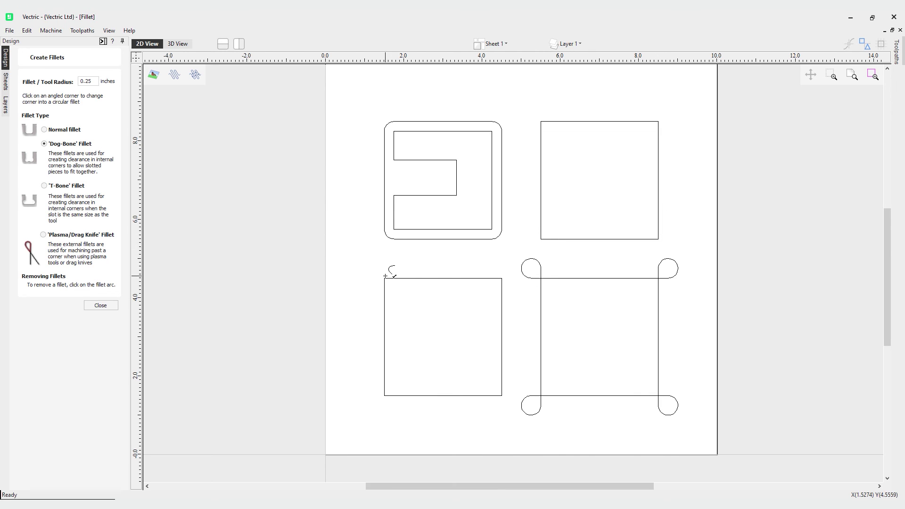